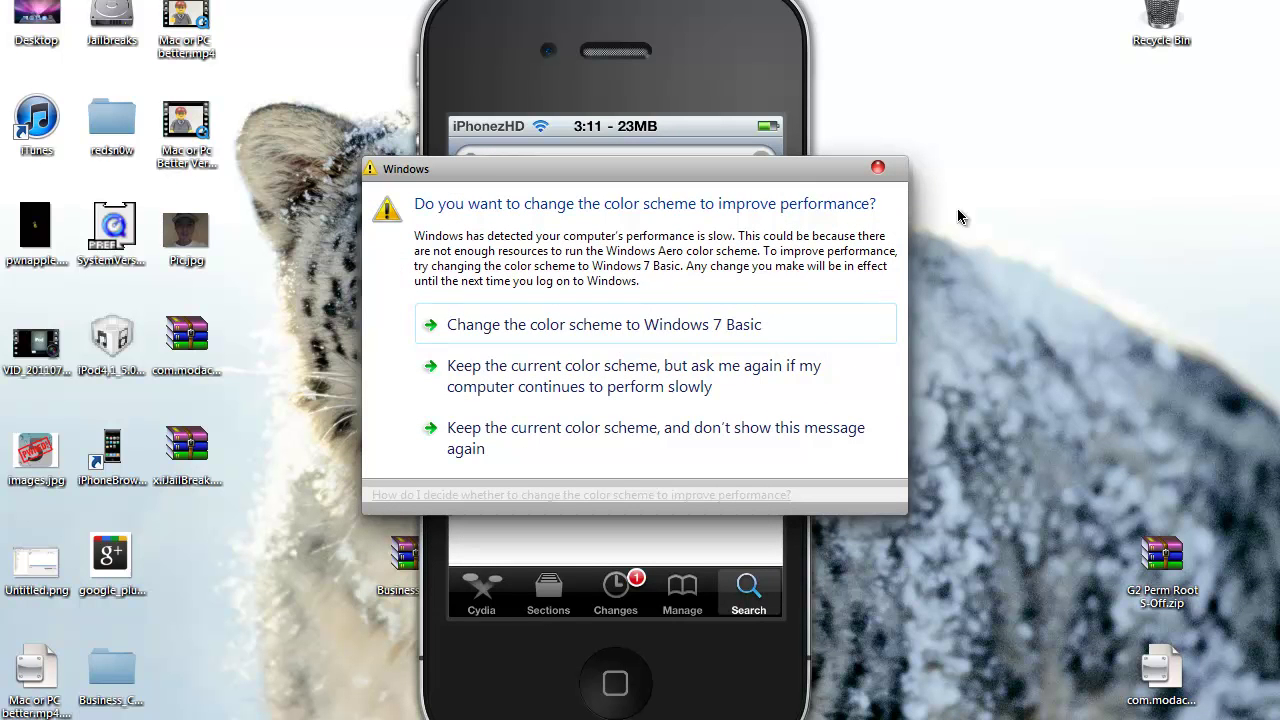
- Dismiss the Windows colour-scheme popup covering the Cydia iSHSHit search results
left_click(878, 169)
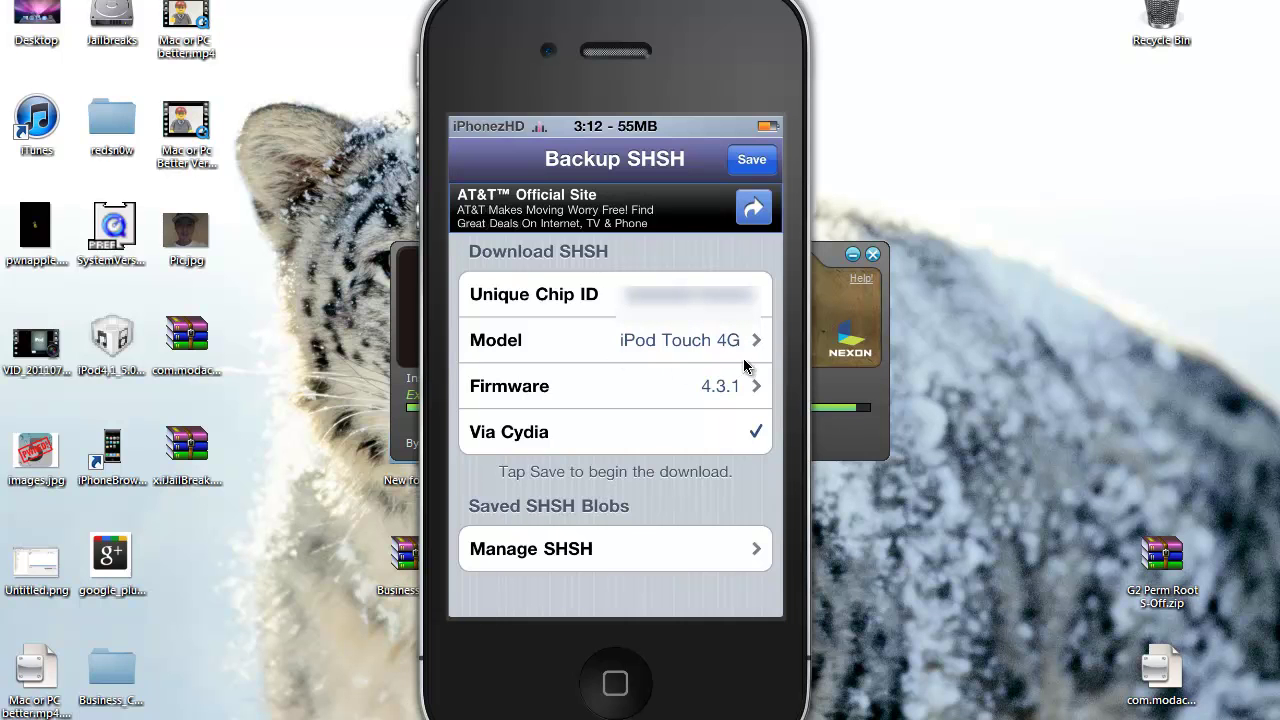
left_click(713, 400)
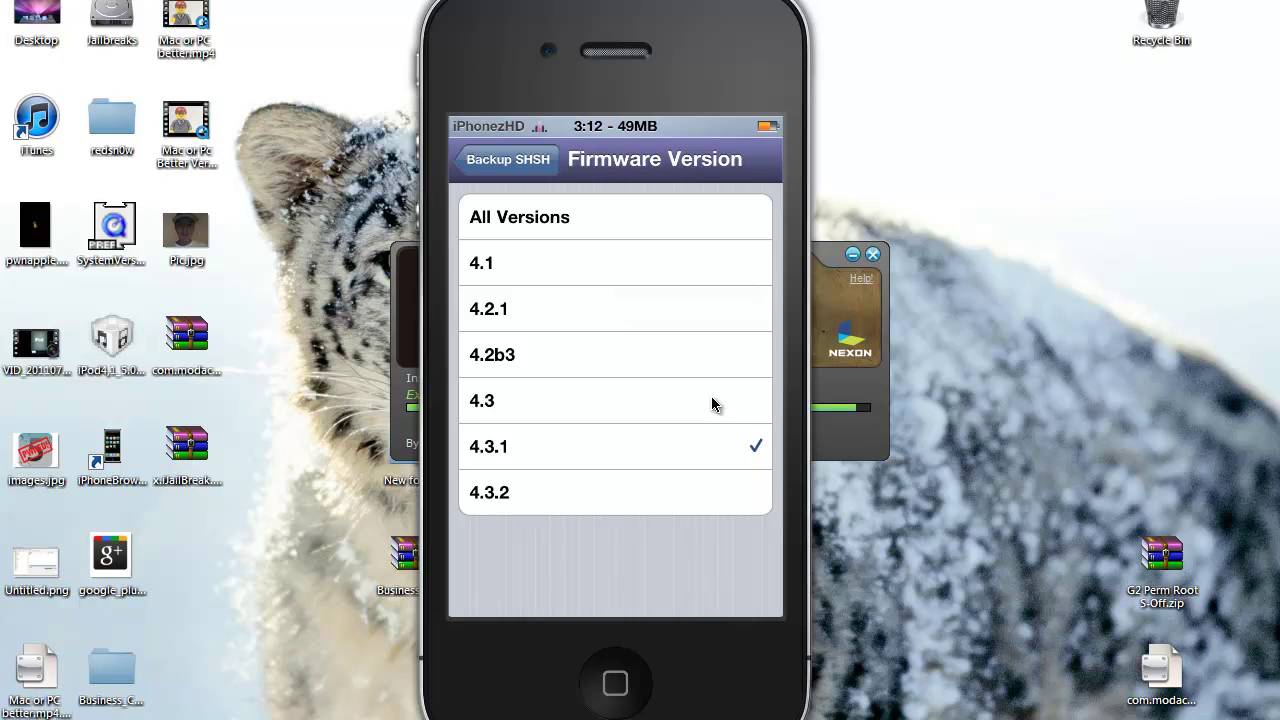
left_click(712, 402)
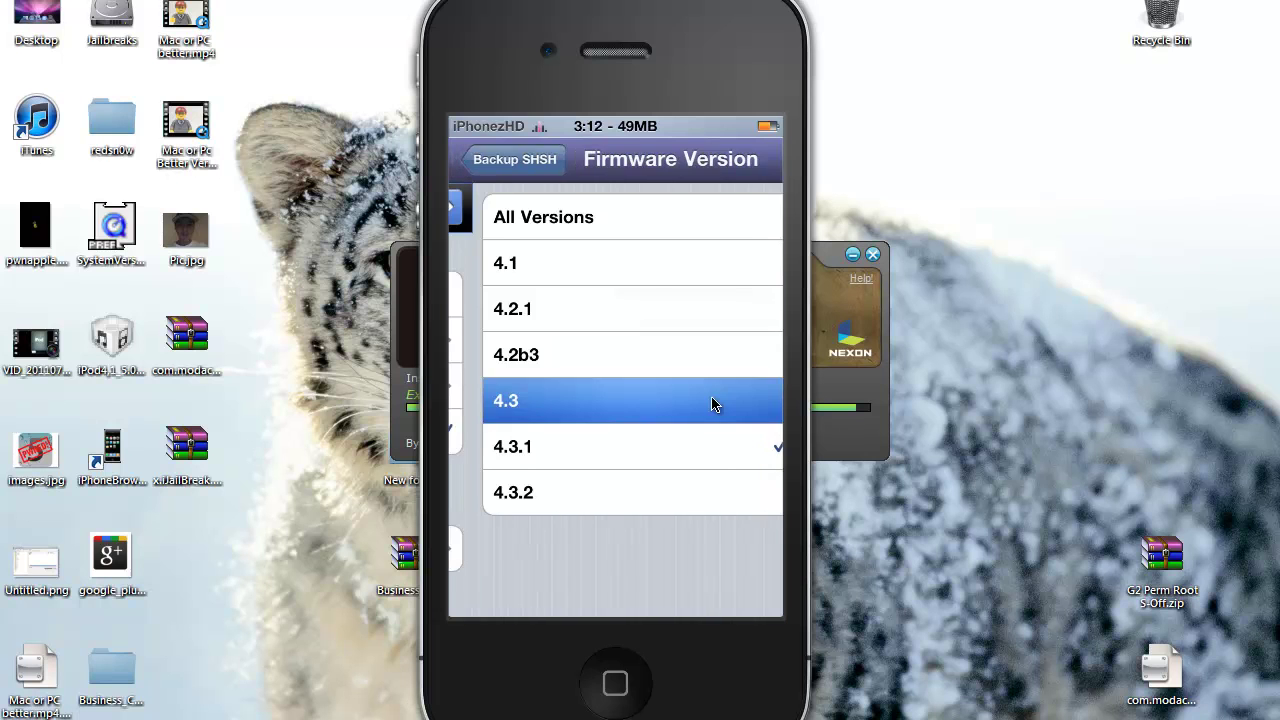
left_click(712, 400)
left_click(712, 447)
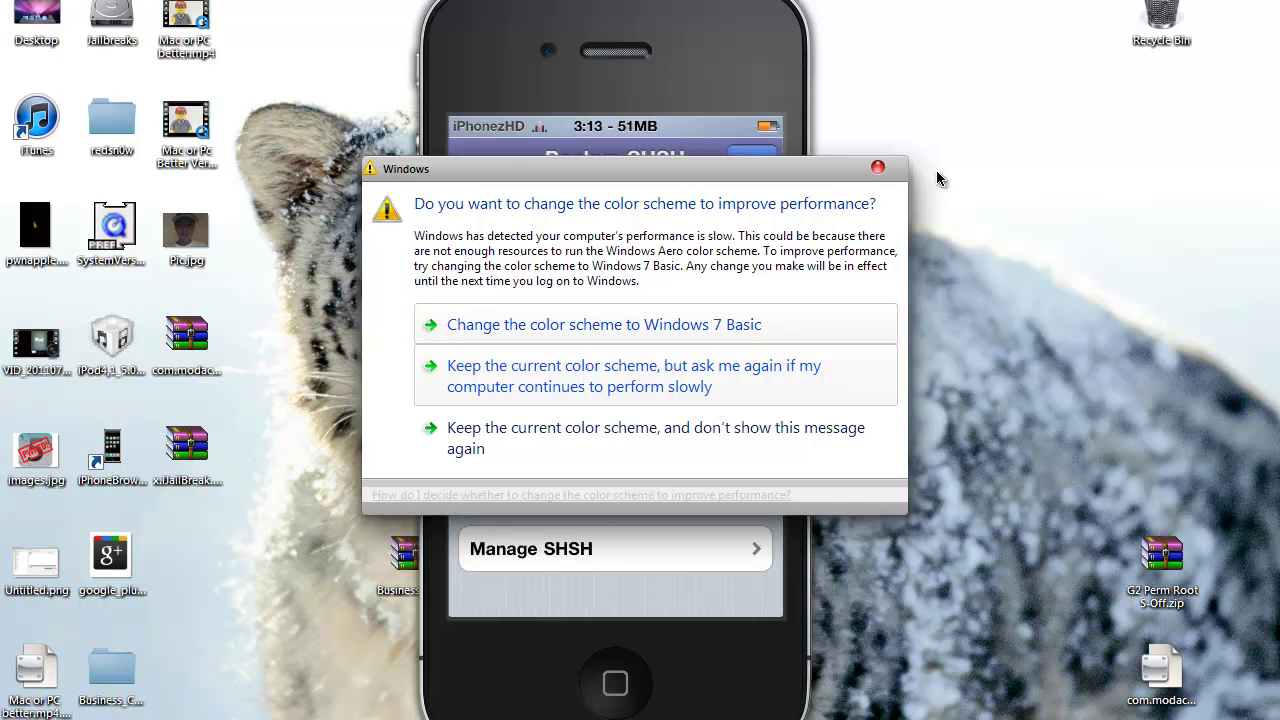
left_click(877, 167)
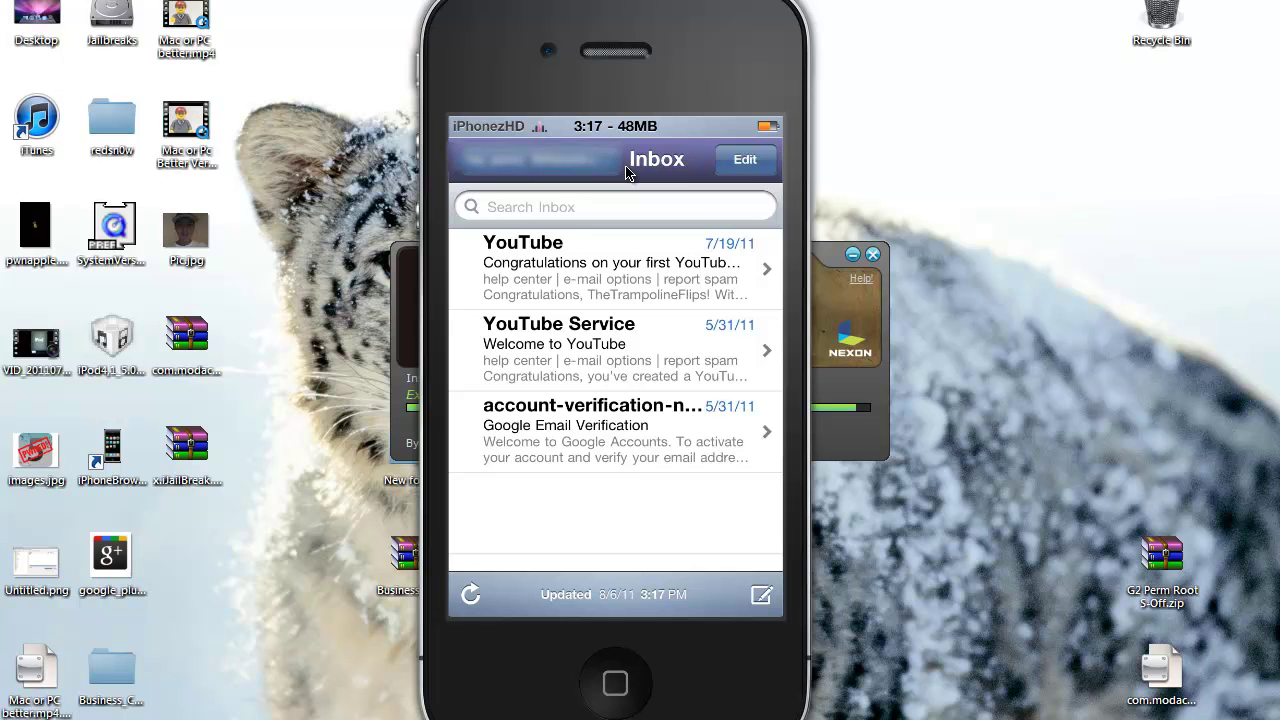
- Go back from the Mail Inbox toward the account's mailbox list
left_click(626, 172)
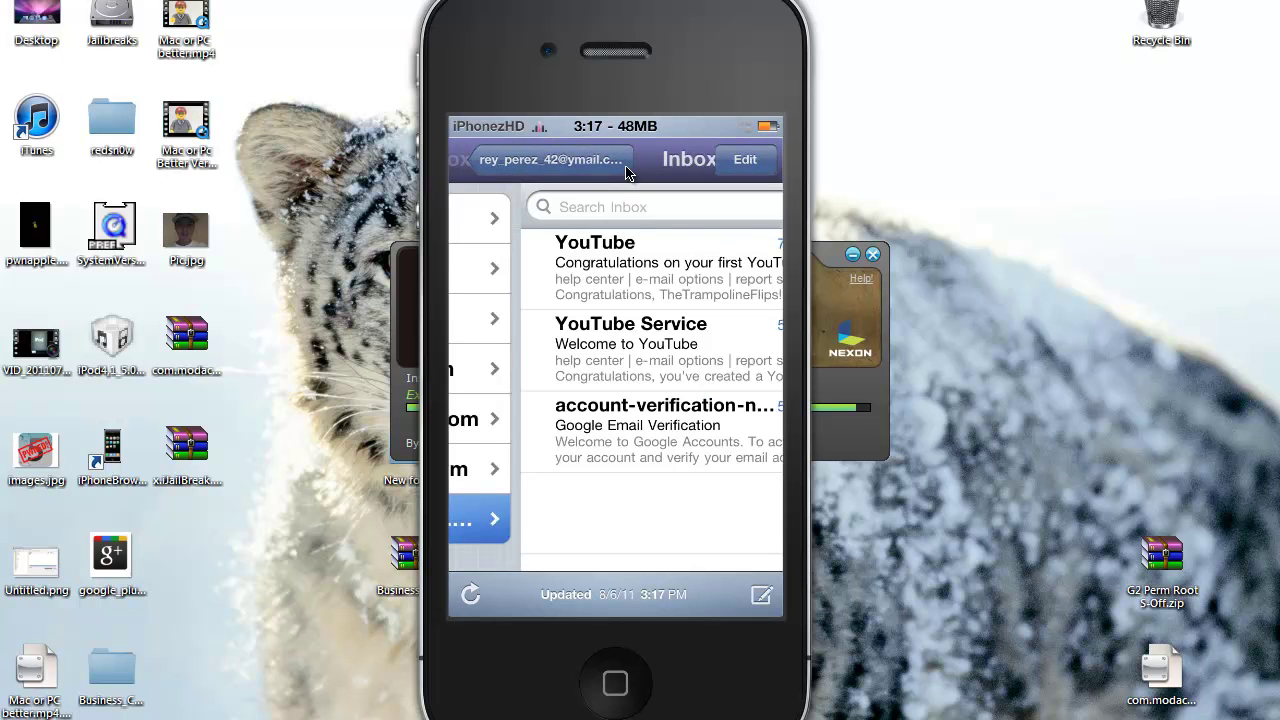